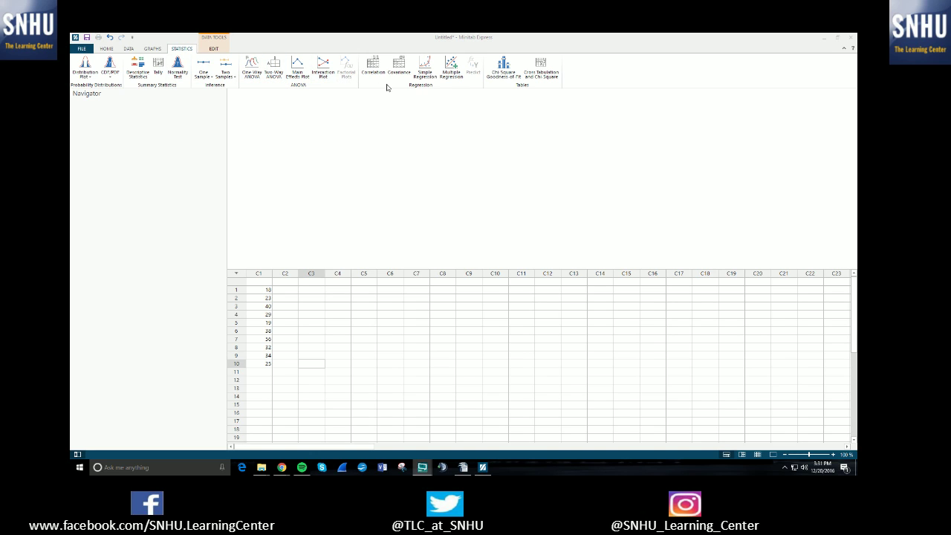
Run a one-sample t-test on raw column C1 with hypothesized mean 35
left_click(206, 79)
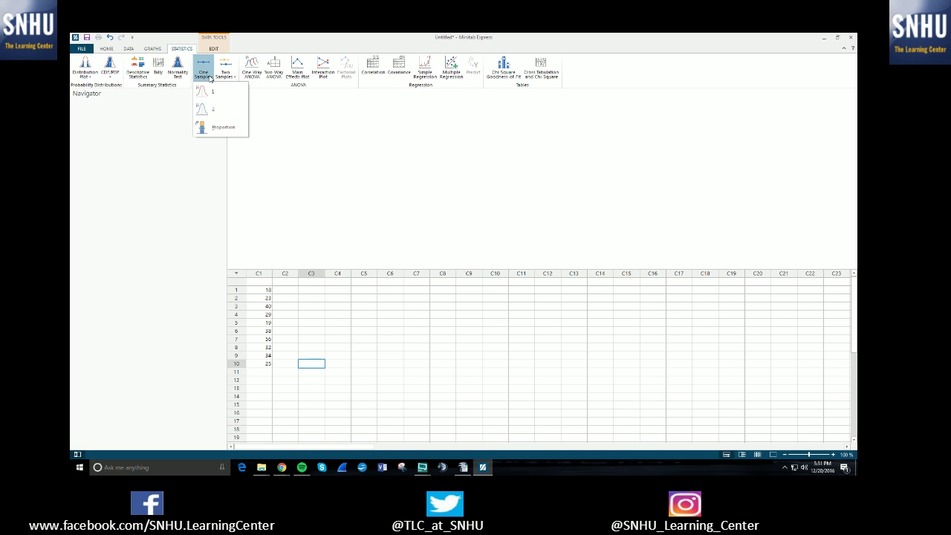
left_click(210, 94)
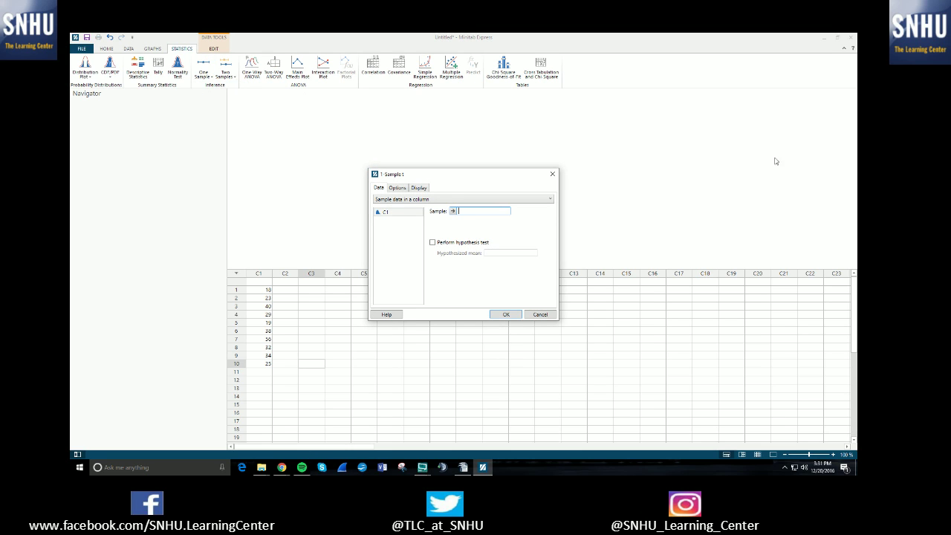
left_click_drag(478, 183, 538, 164)
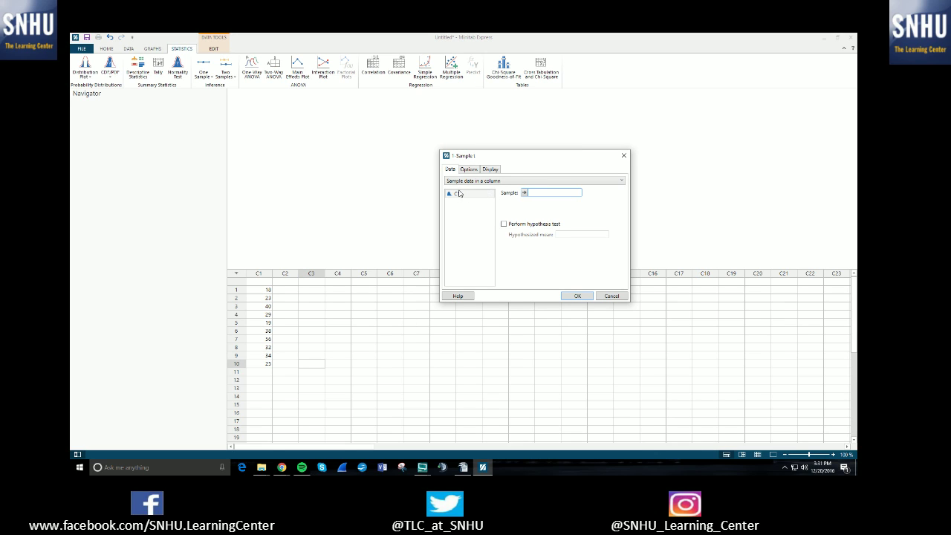
left_click(500, 181)
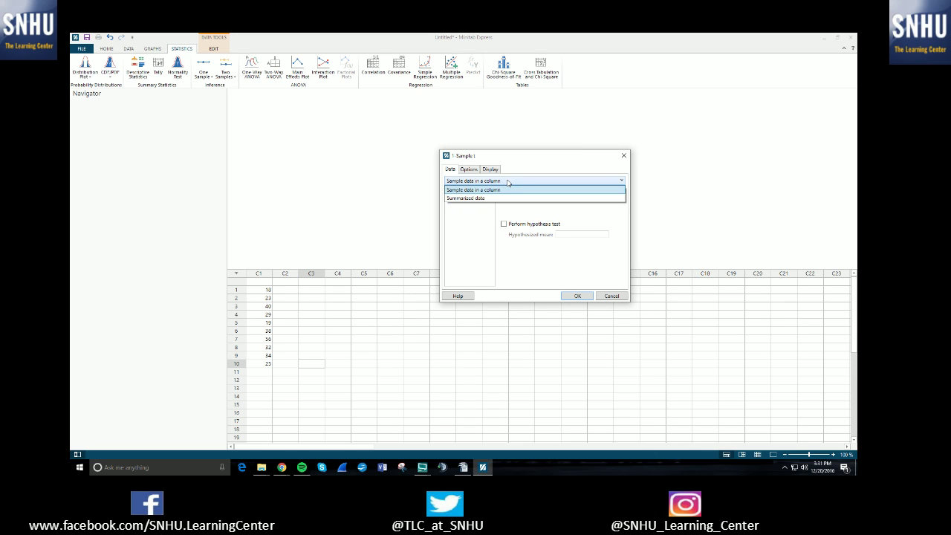
left_click(487, 189)
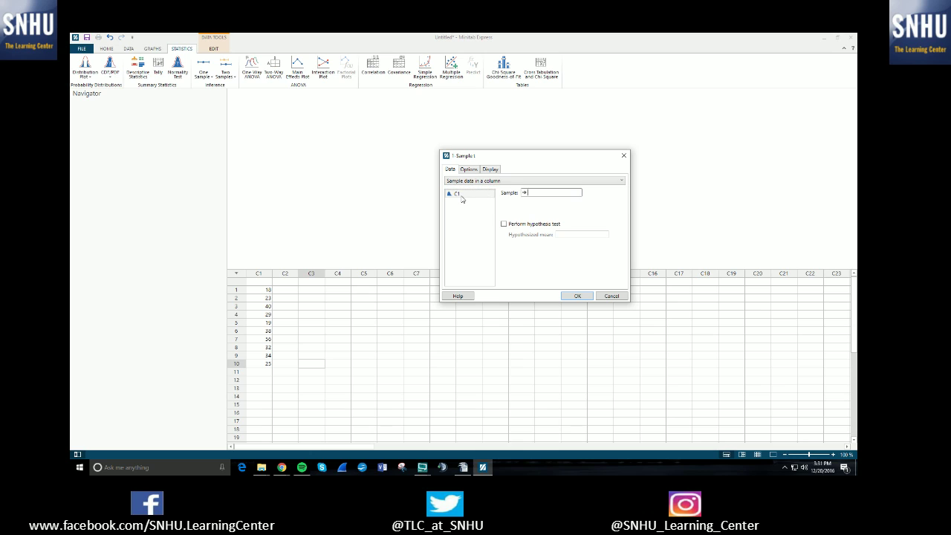
double_click(461, 197)
left_click(504, 224)
left_click(563, 232)
type("35")
key("Return")
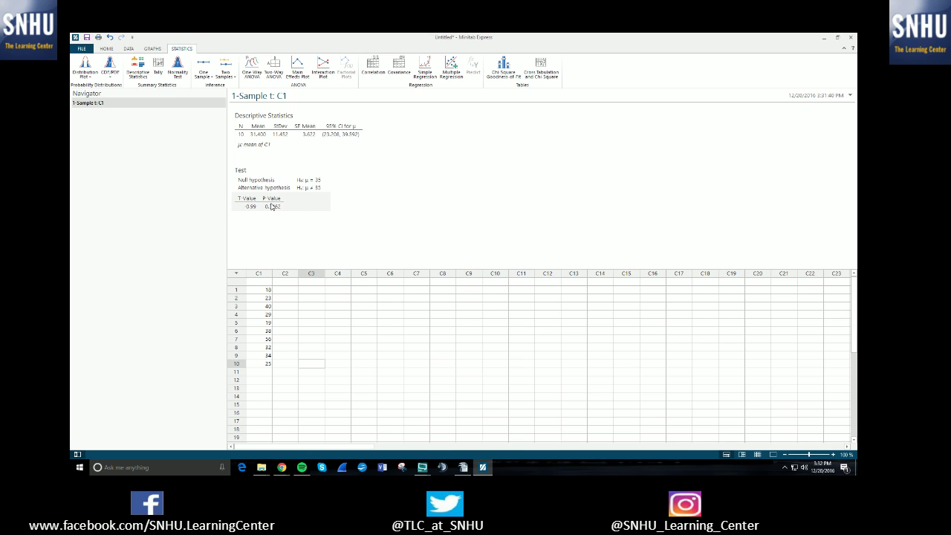
Start a new one-sample t-test on column C1 with hypothesized mean 35
left_click(205, 73)
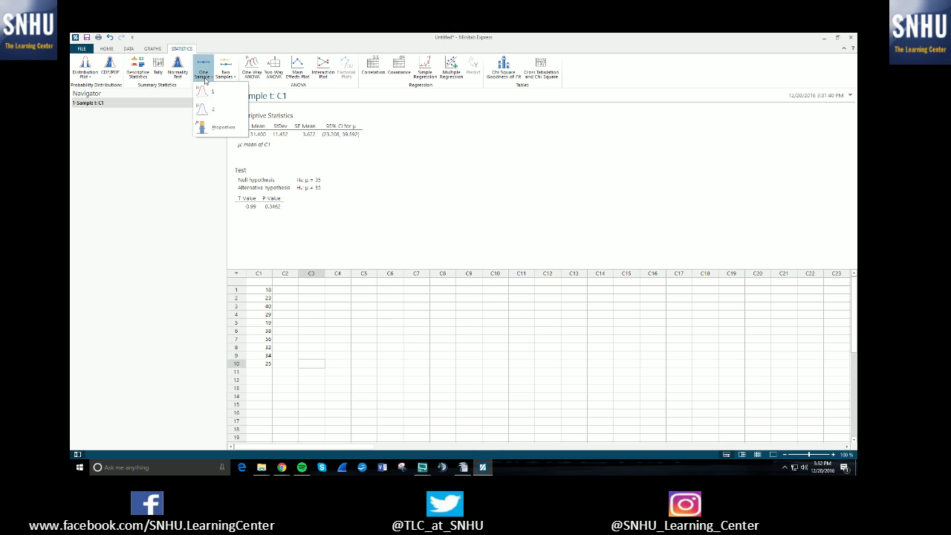
left_click(217, 92)
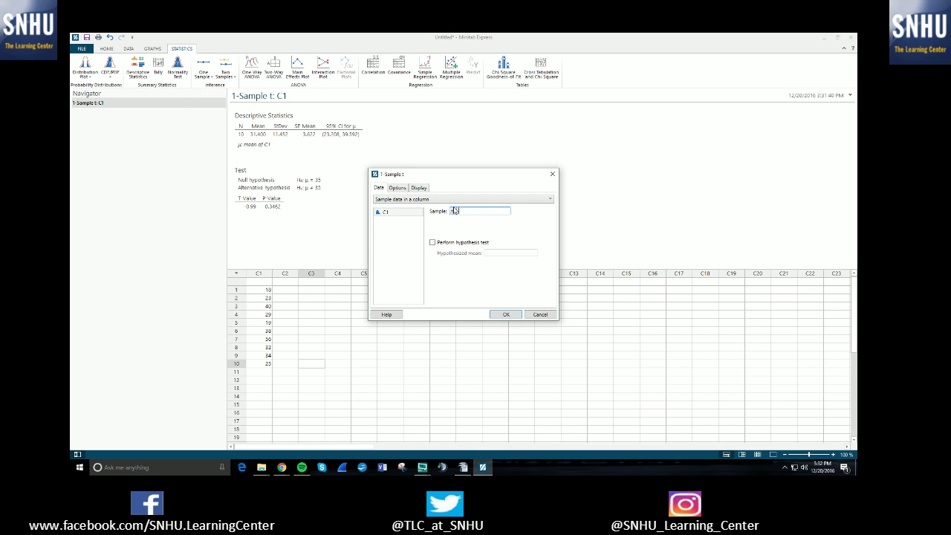
double_click(408, 212)
left_click(433, 242)
left_click(497, 253)
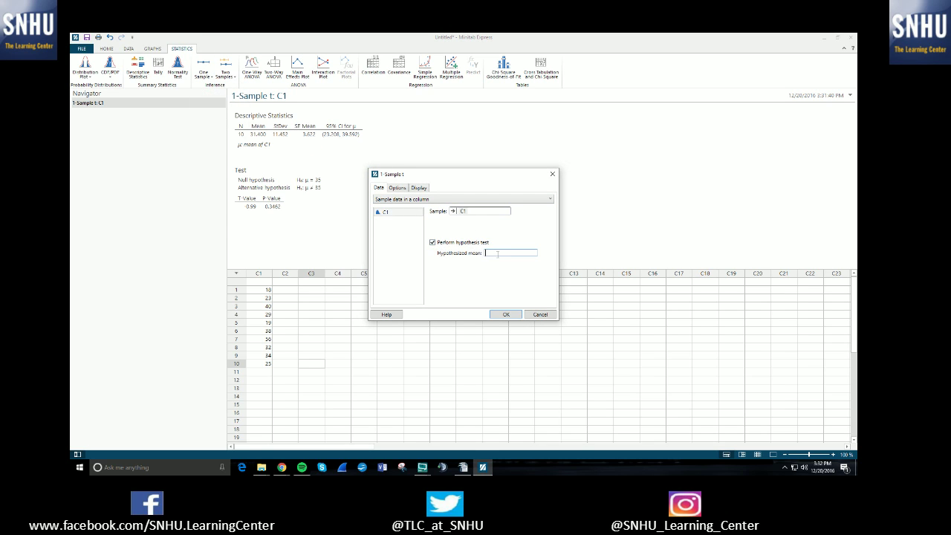
type("35")
Set the alternative hypothesis to mean greater than 35 at 95% confidence
left_click(404, 189)
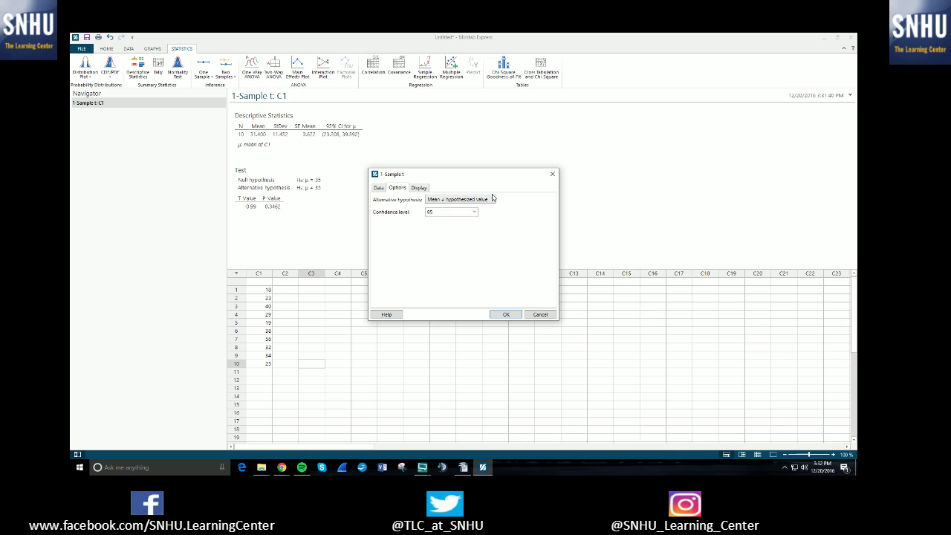
left_click(489, 200)
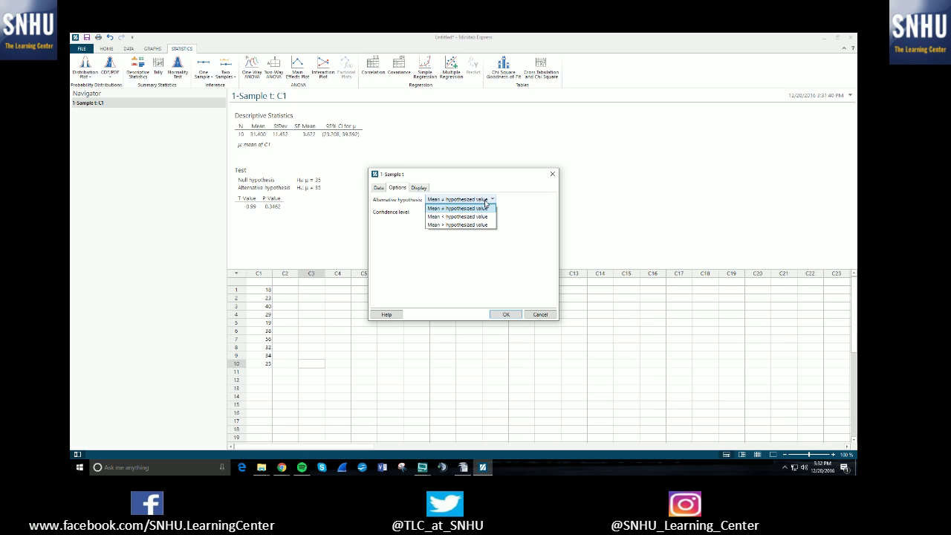
left_click(446, 225)
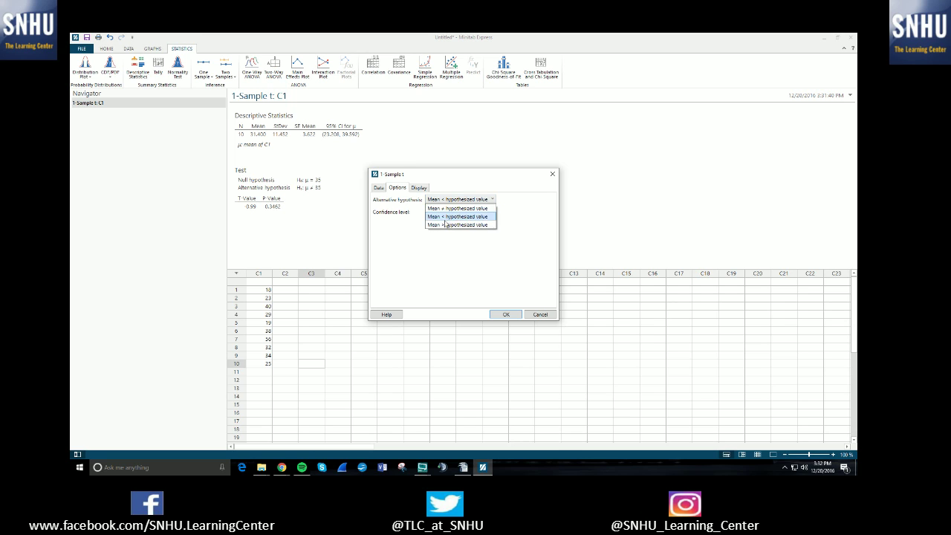
left_click(431, 212)
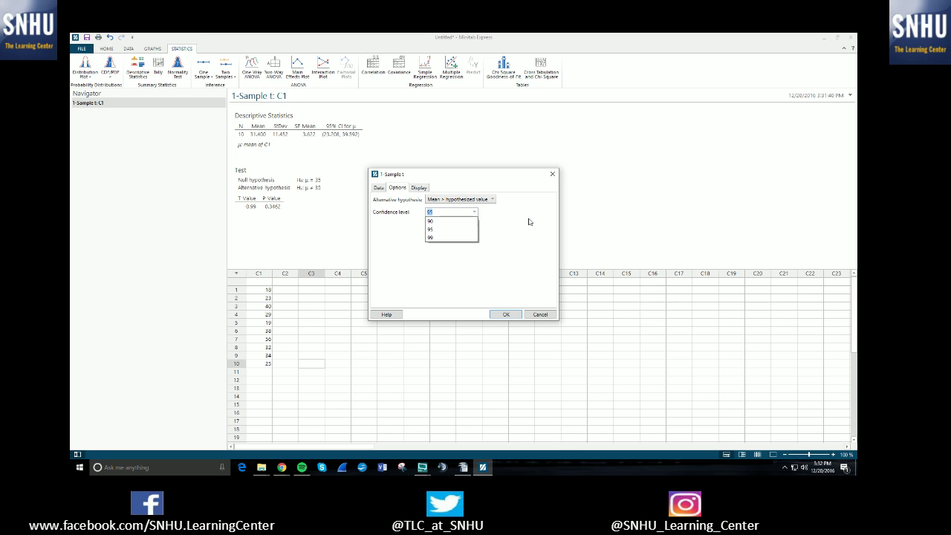
left_click(418, 261)
Add a histogram of C1 and run the right-tailed test
left_click(419, 188)
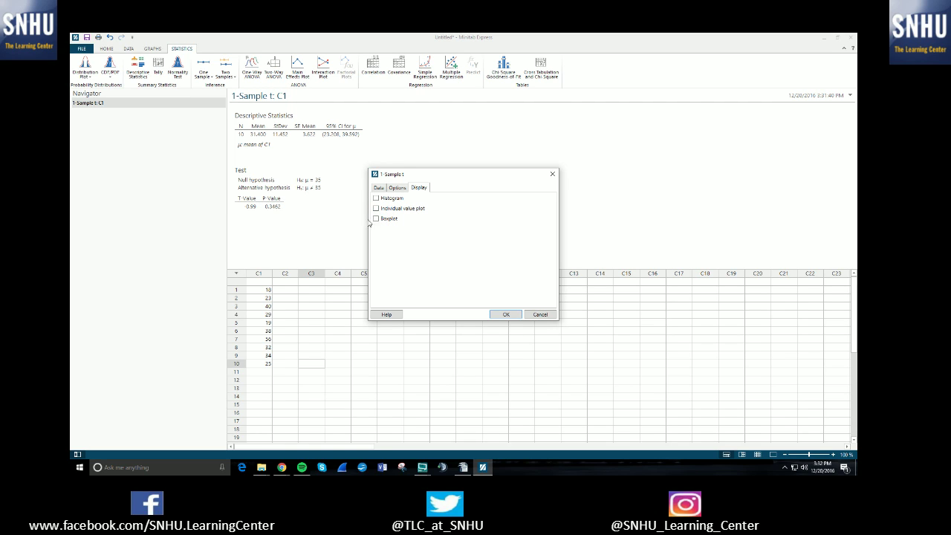
left_click(377, 199)
left_click(399, 190)
left_click(384, 191)
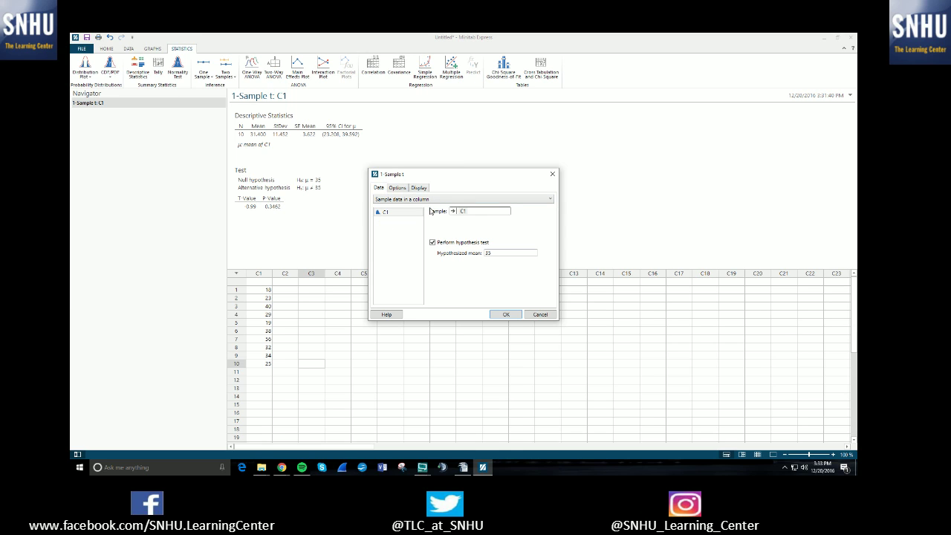
left_click(505, 314)
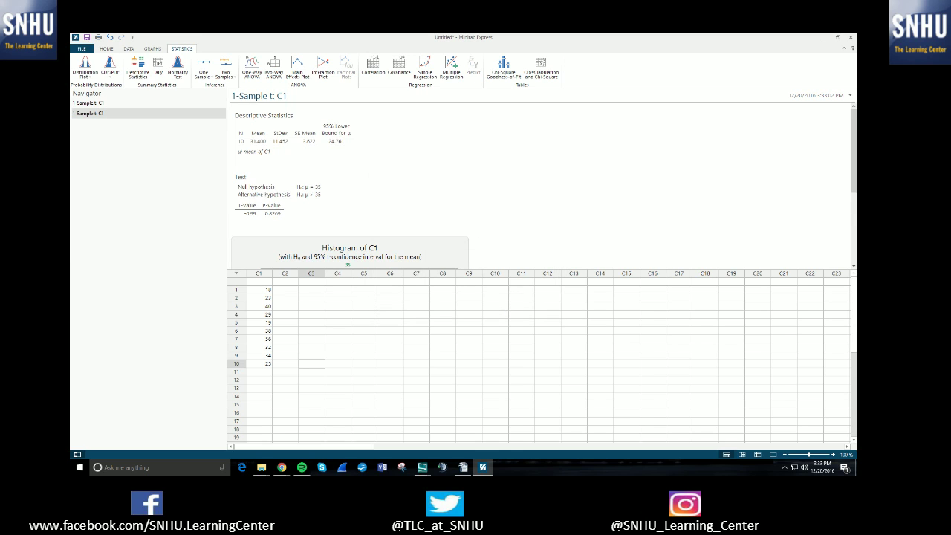
scroll(358, 192, "up", 3)
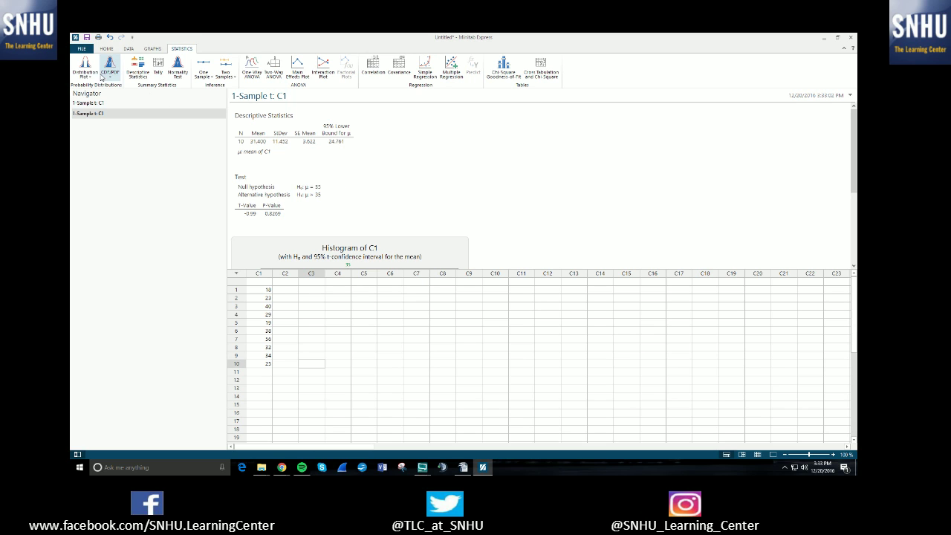
Start a one-sample t-test using summarized data: size 10, mean 38, standard deviation 1
left_click(203, 73)
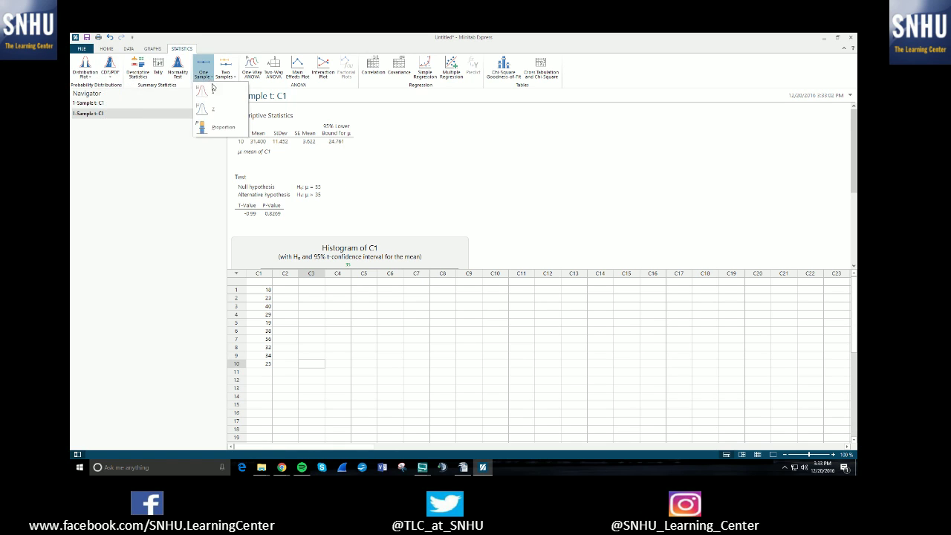
left_click(212, 88)
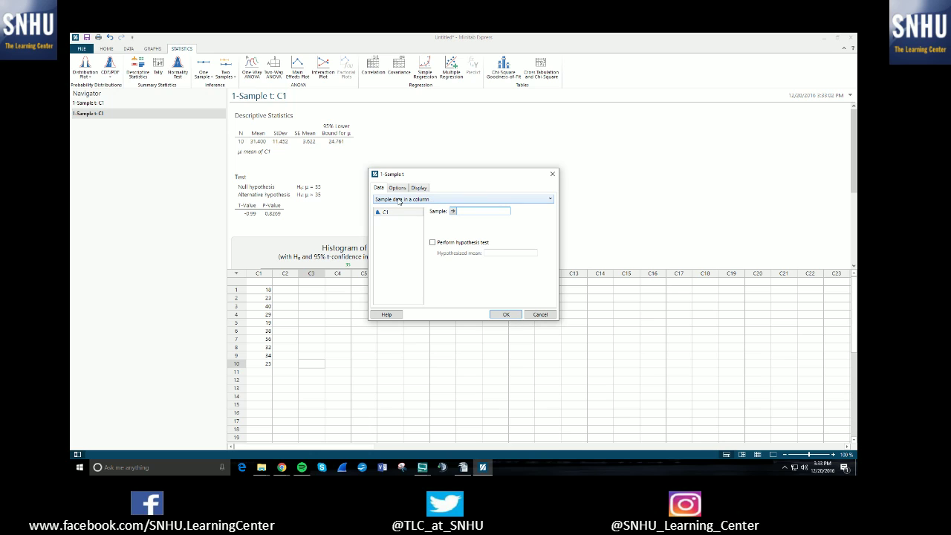
left_click(552, 202)
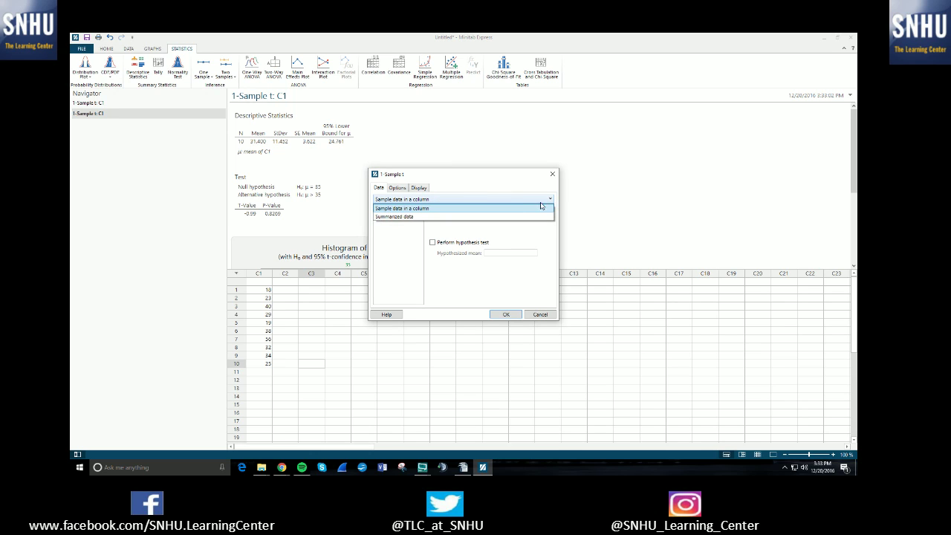
left_click(416, 217)
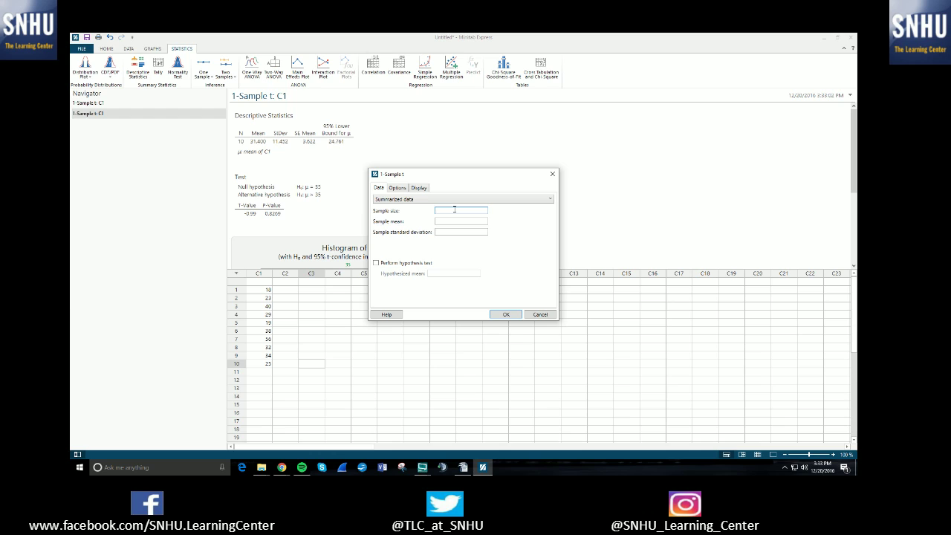
key("Tab")
type("38")
key("Tab")
type("1")
Test against hypothesized mean 35 with the two-sided not-equal alternative and run it
left_click(376, 263)
left_click(448, 273)
type("35")
left_click(398, 188)
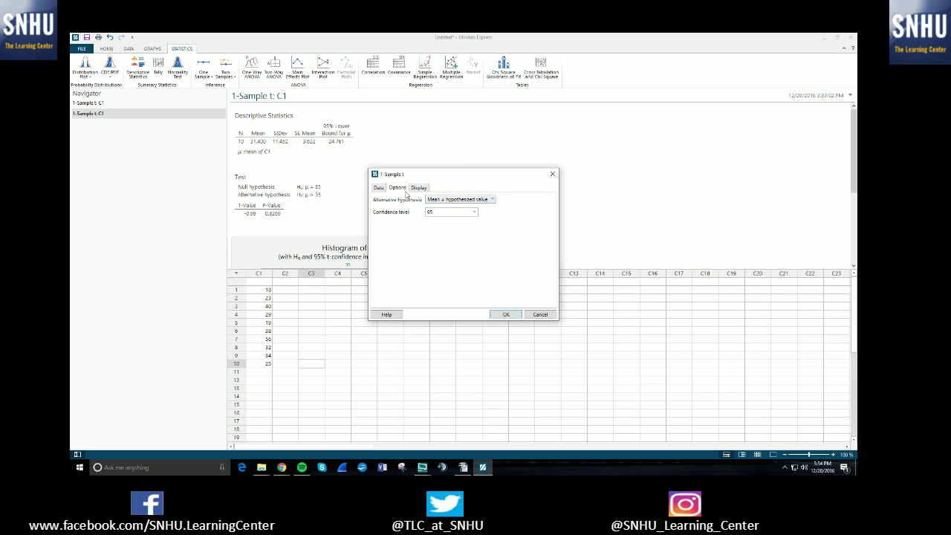
left_click(486, 199)
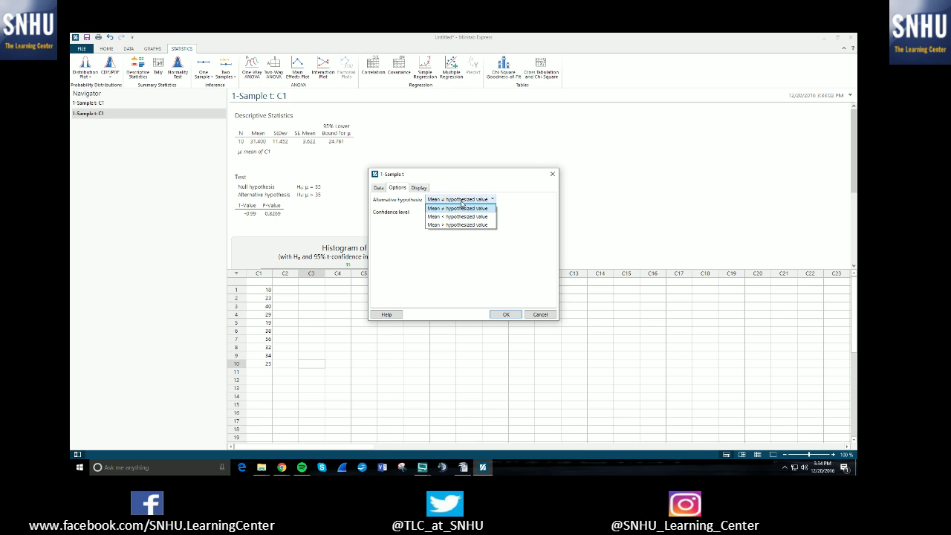
left_click(386, 189)
left_click(506, 315)
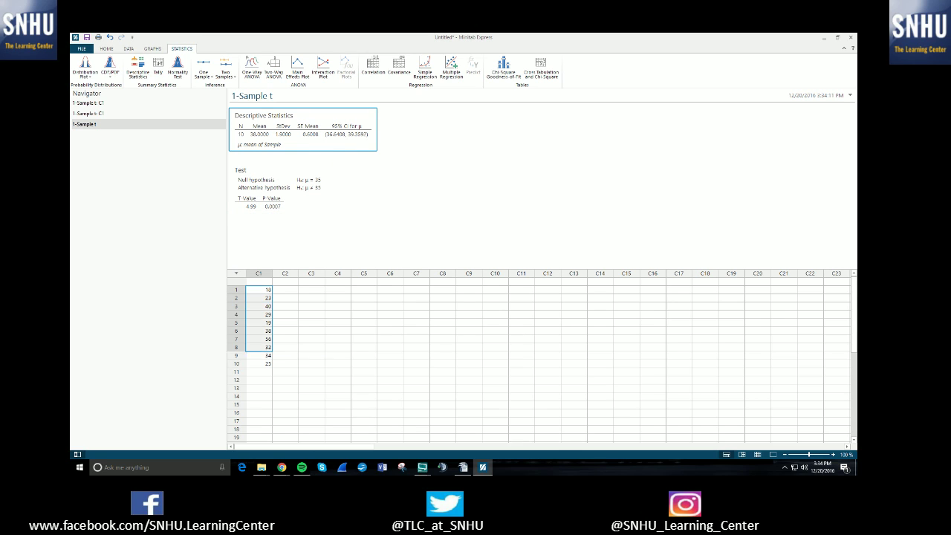
left_click(311, 339)
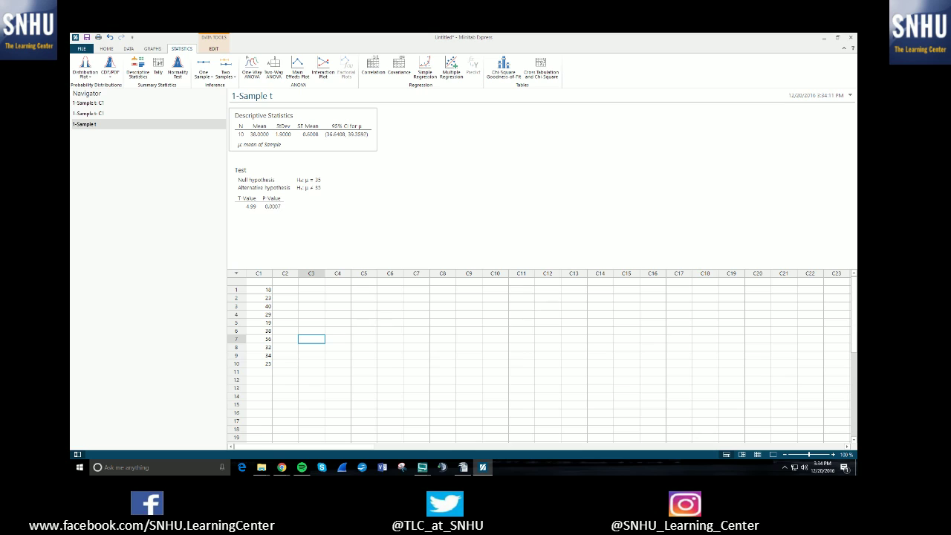